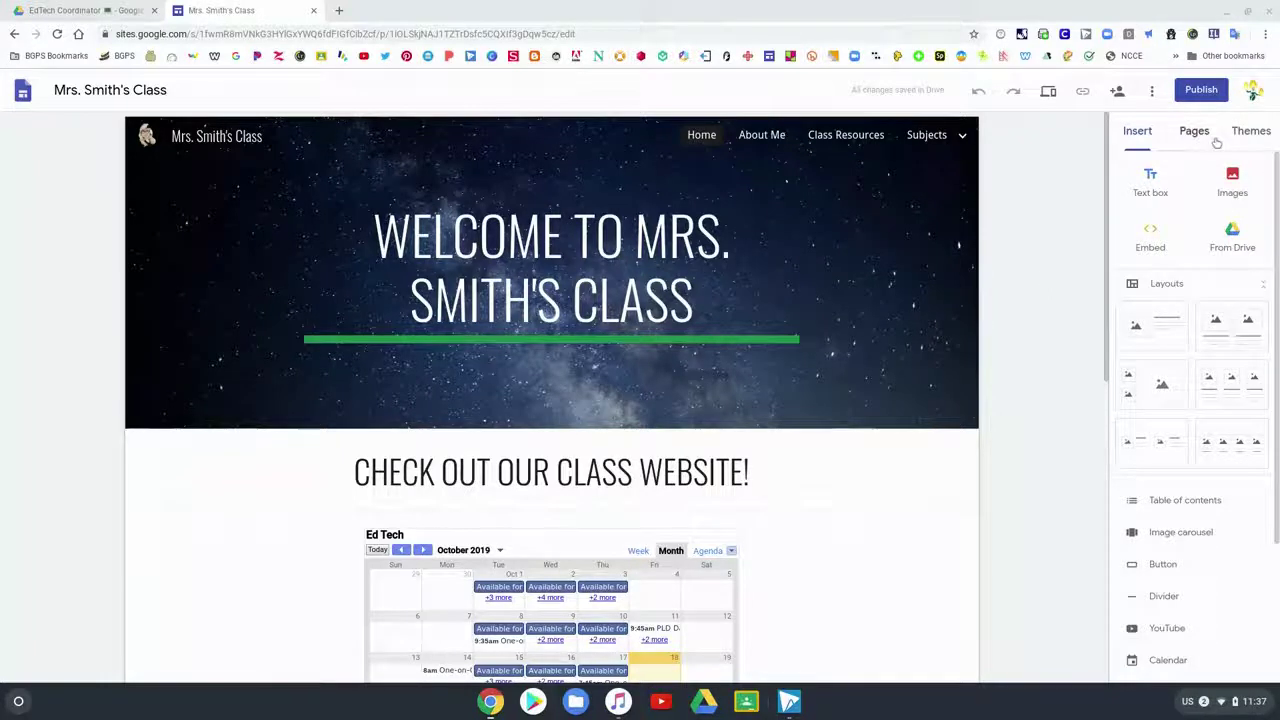
- Review the site's Who has access list and open the published-site visibility settings
click(1118, 92)
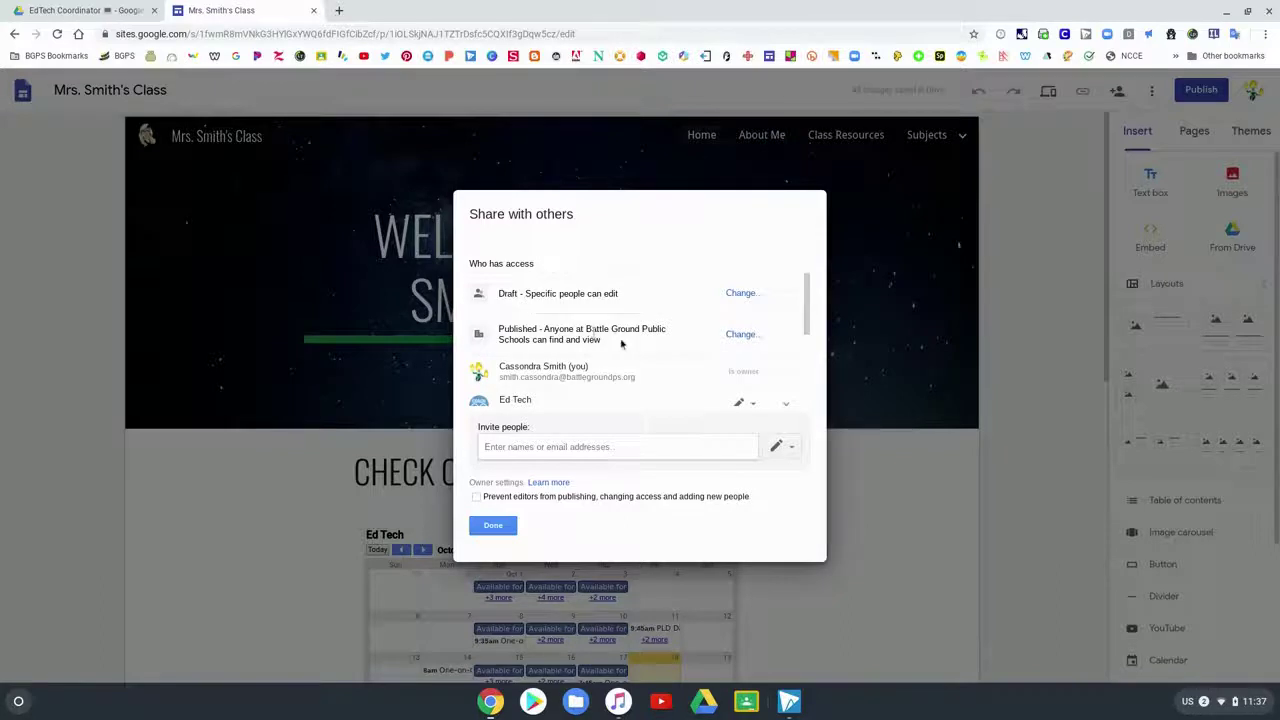
scroll(651, 340, down, 2)
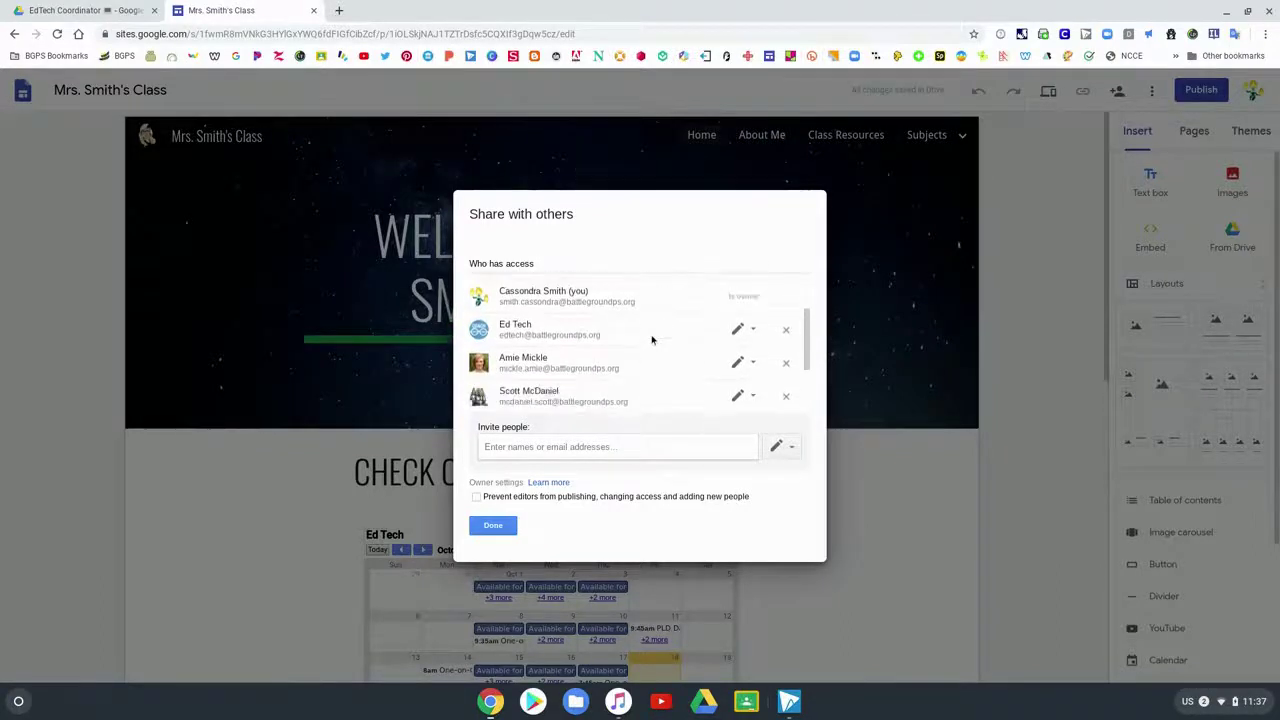
scroll(640, 340, up, 2)
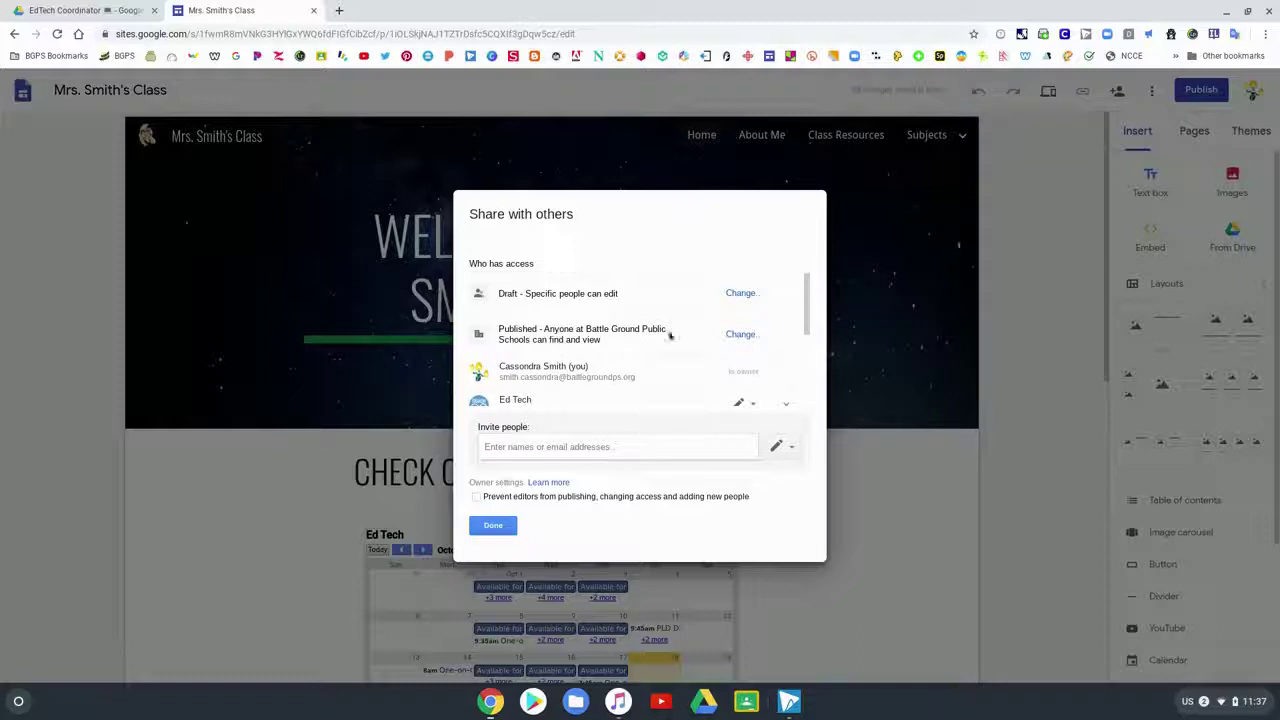
click(740, 335)
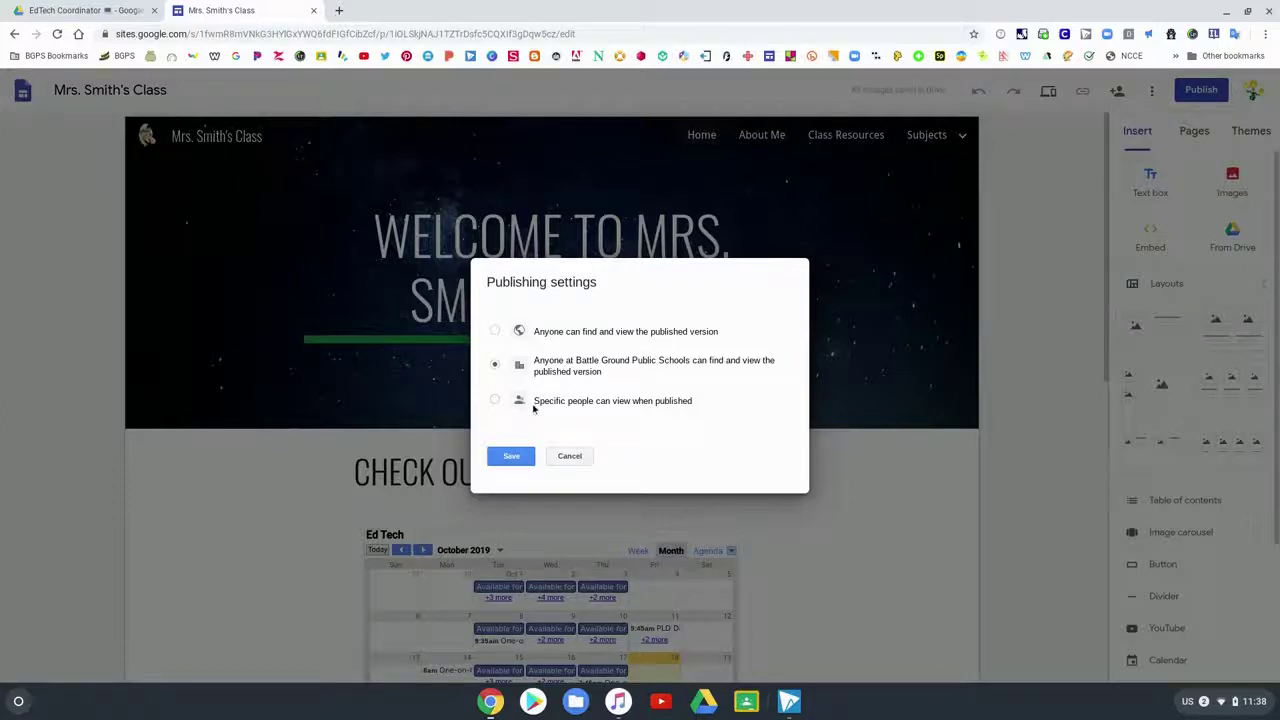
- Keep published visibility at anyone in Battle Ground Public Schools, save, and close sharing
click(510, 456)
click(511, 458)
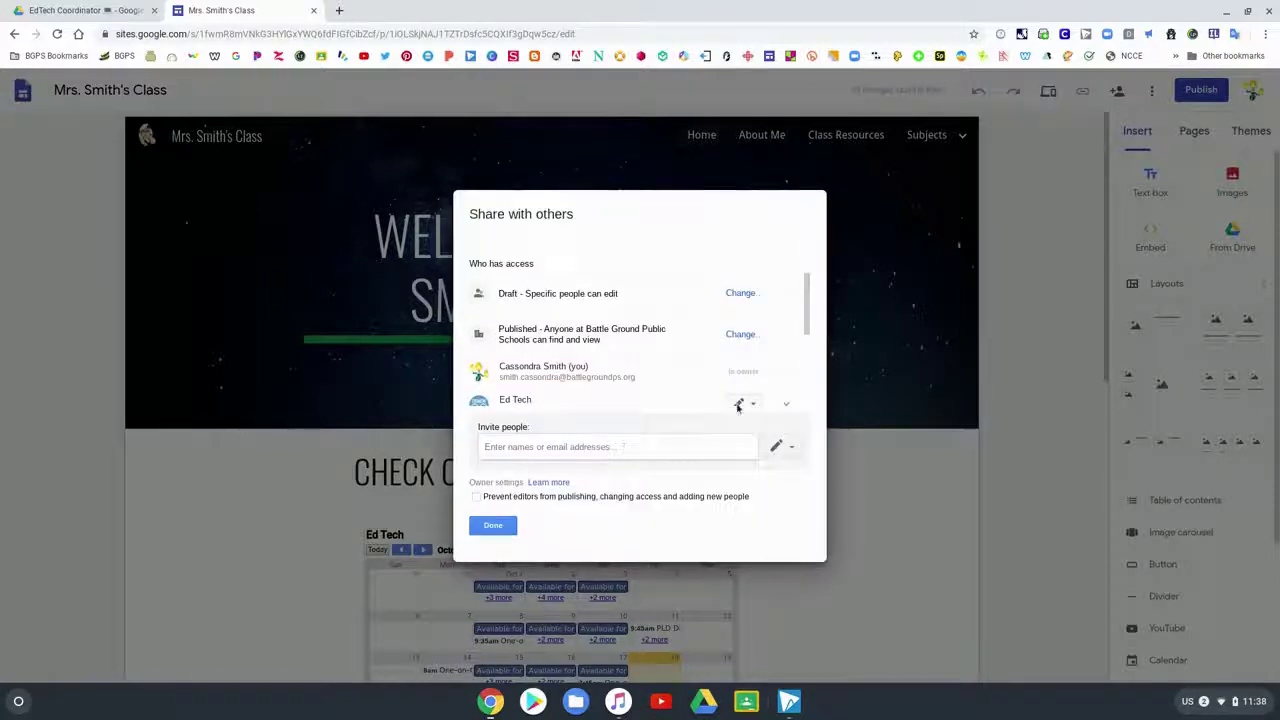
click(492, 526)
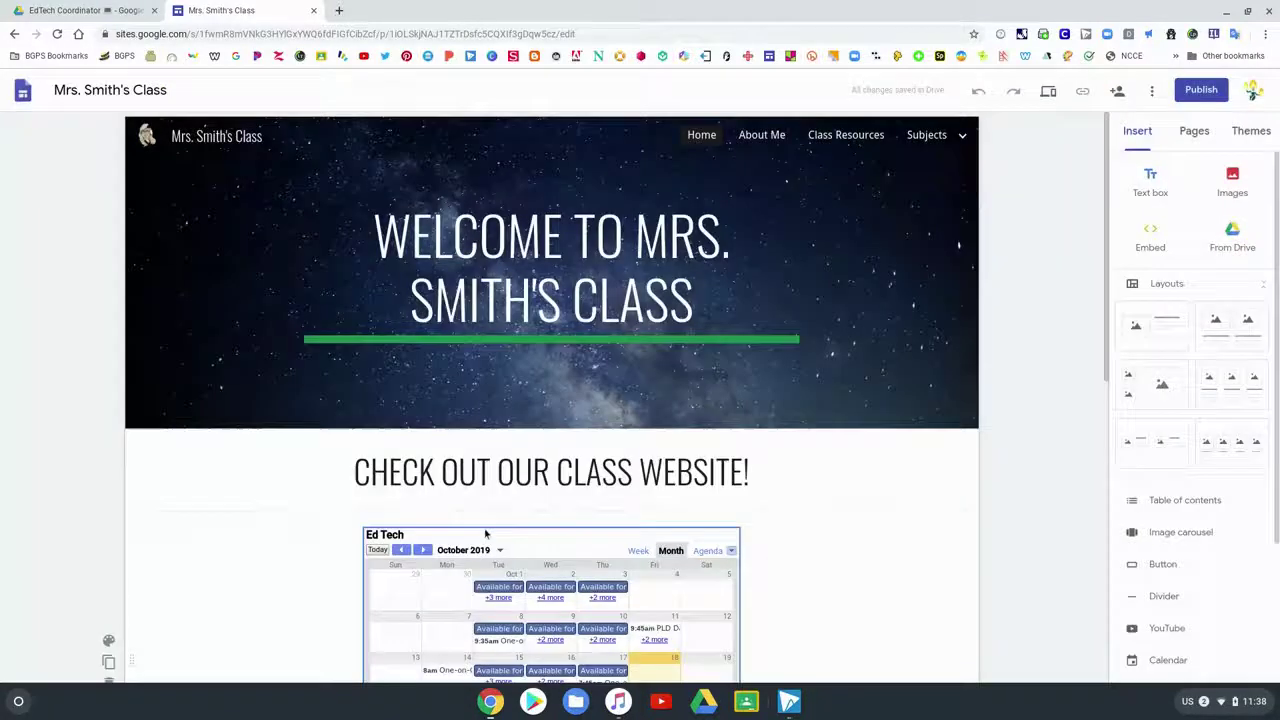
- Preview the site and view the Class Resources page
click(1055, 99)
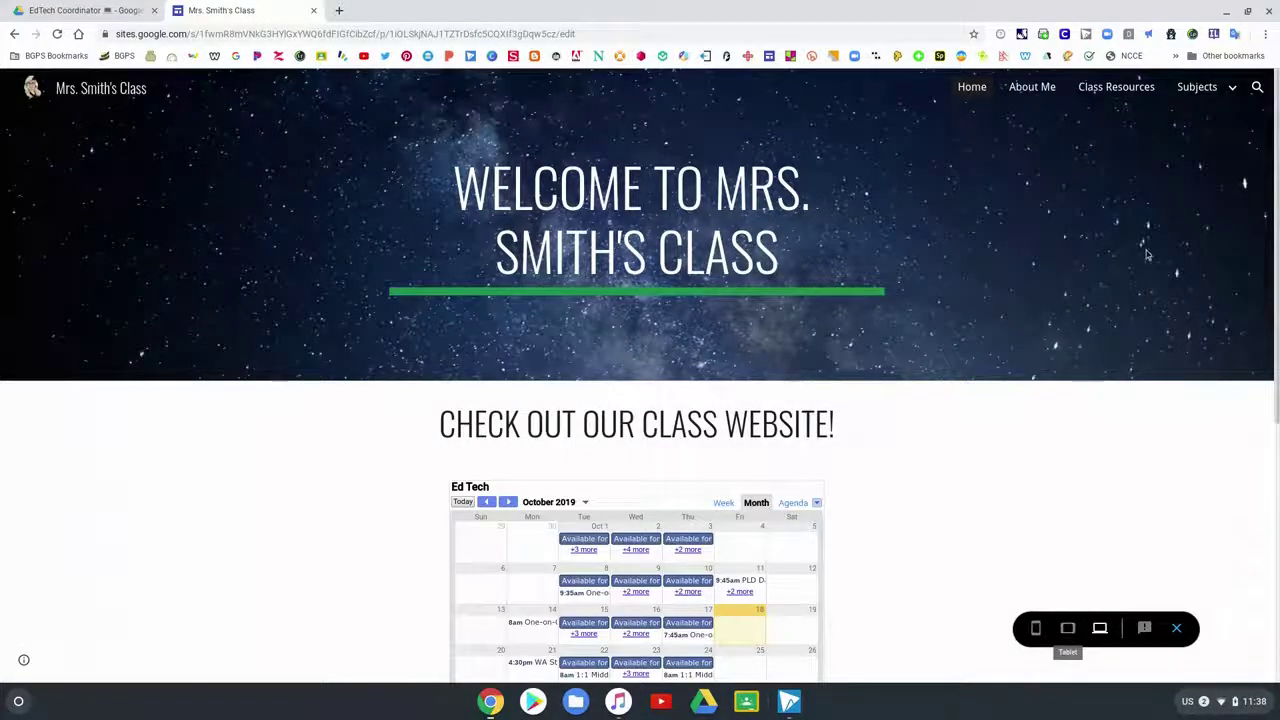
click(1112, 88)
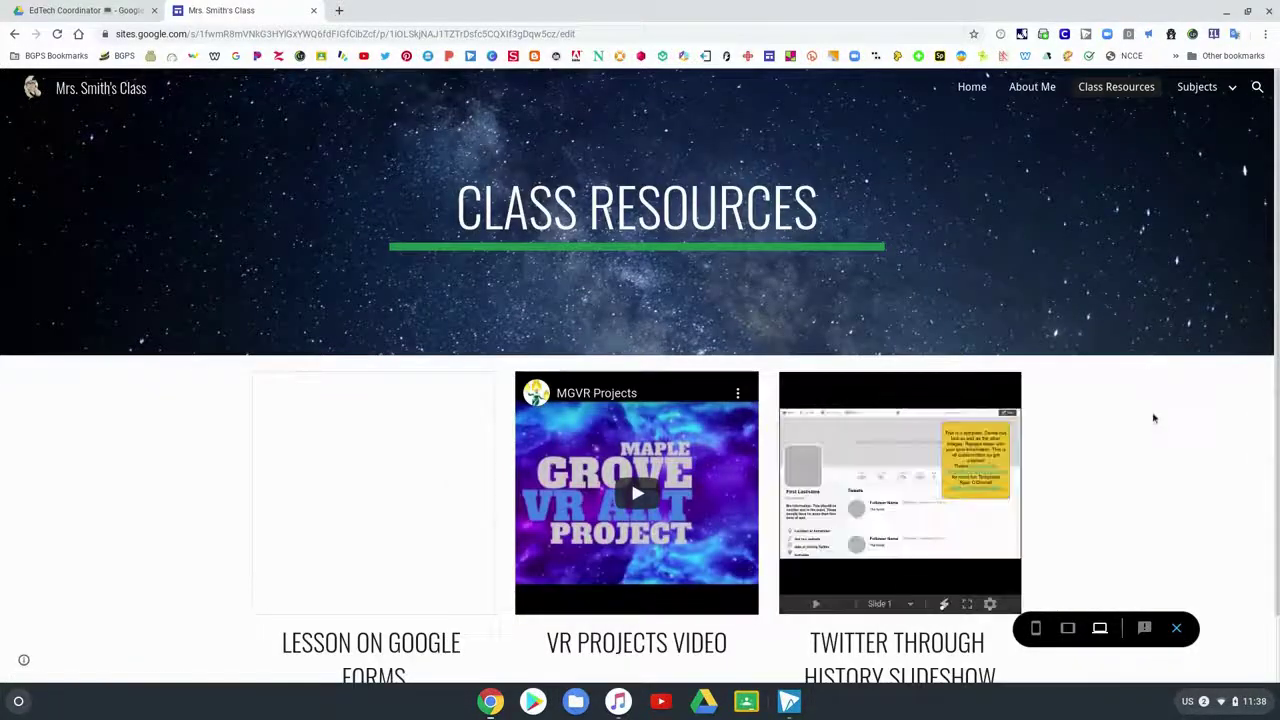
scroll(1152, 418, down, 1)
scroll(1153, 418, up, 1)
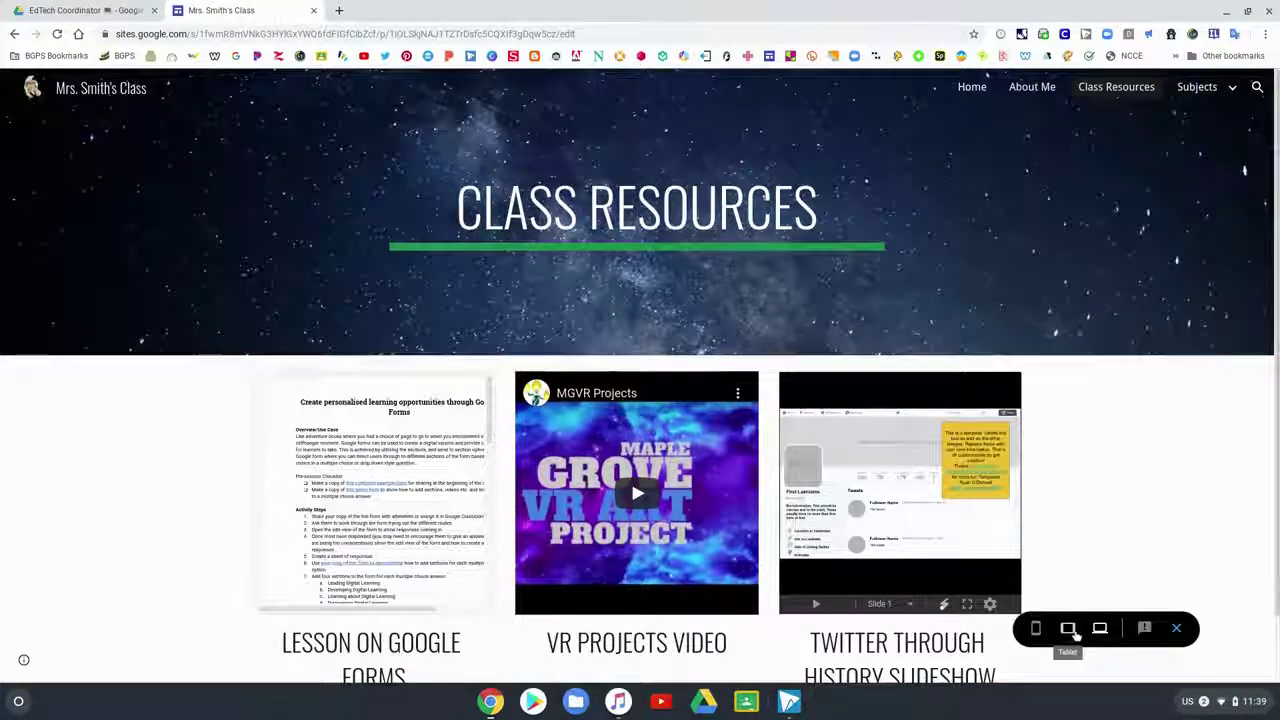
- Check the Class Resources preview at tablet, phone, then desktop sizes
click(1068, 629)
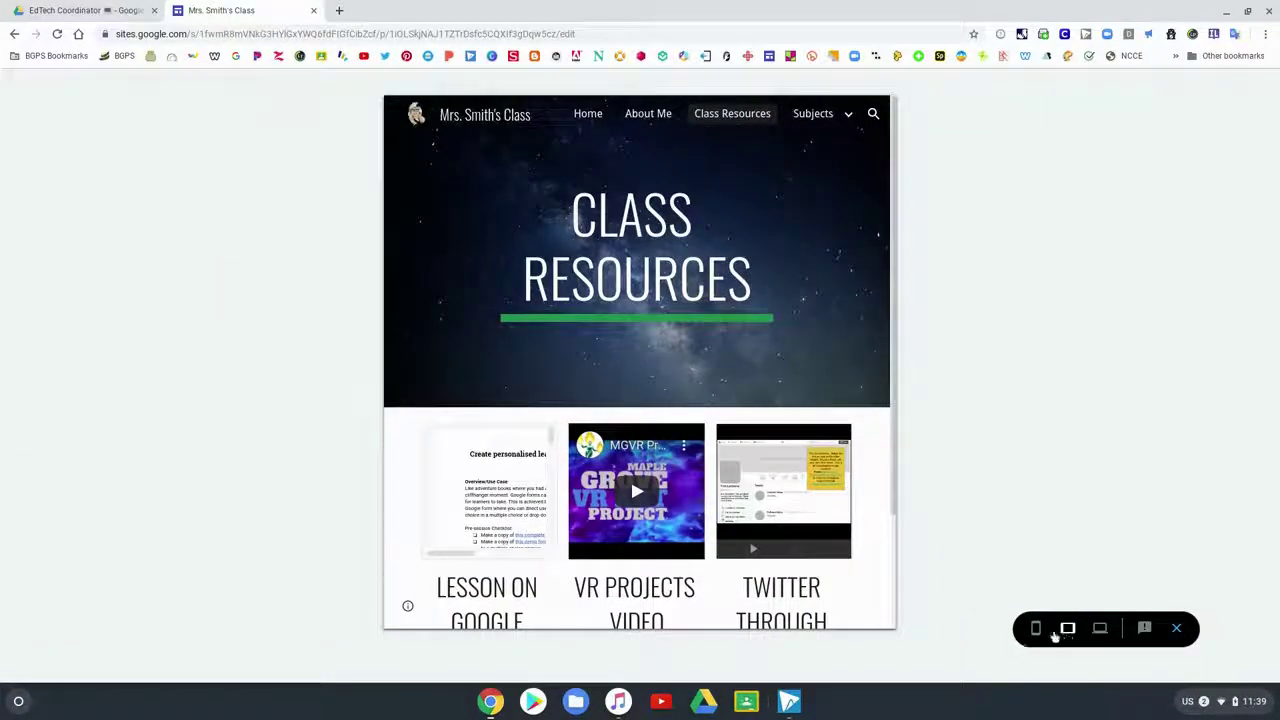
click(1038, 630)
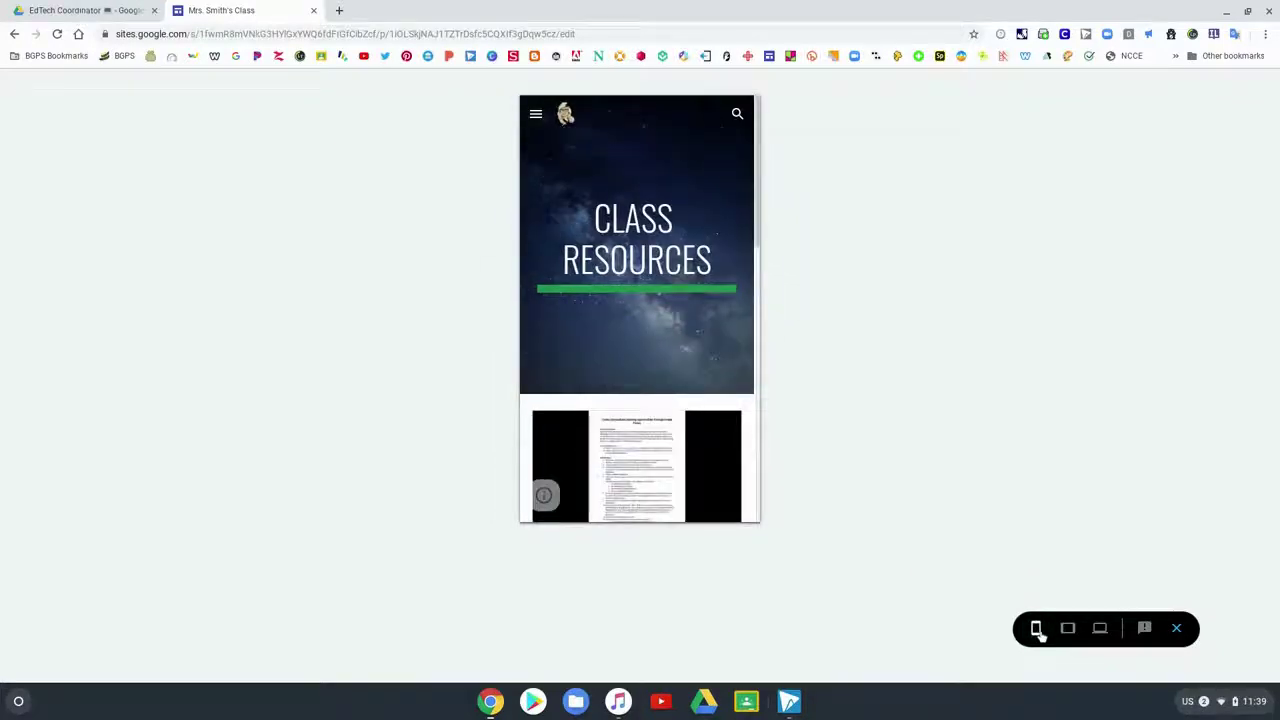
click(1100, 629)
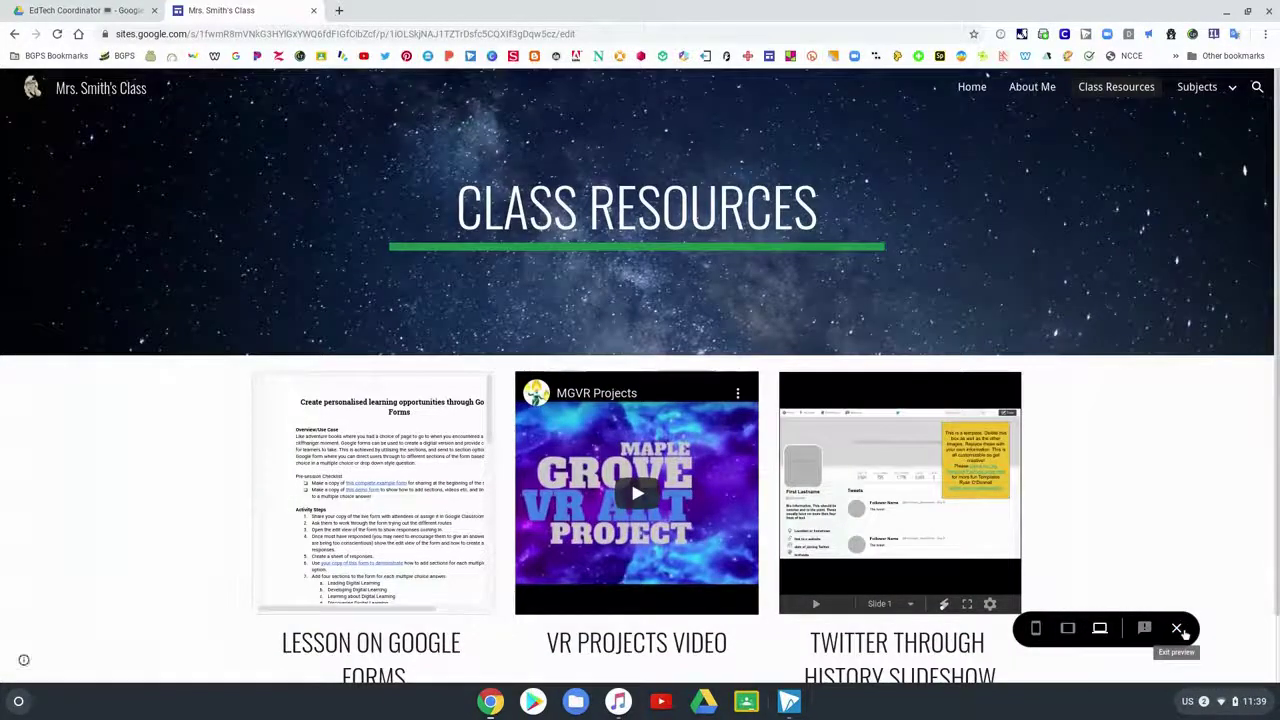
- Exit preview, then inspect the site's favicon under Edit favicon and close it unchanged
mouse_move(1222, 96)
click(1176, 630)
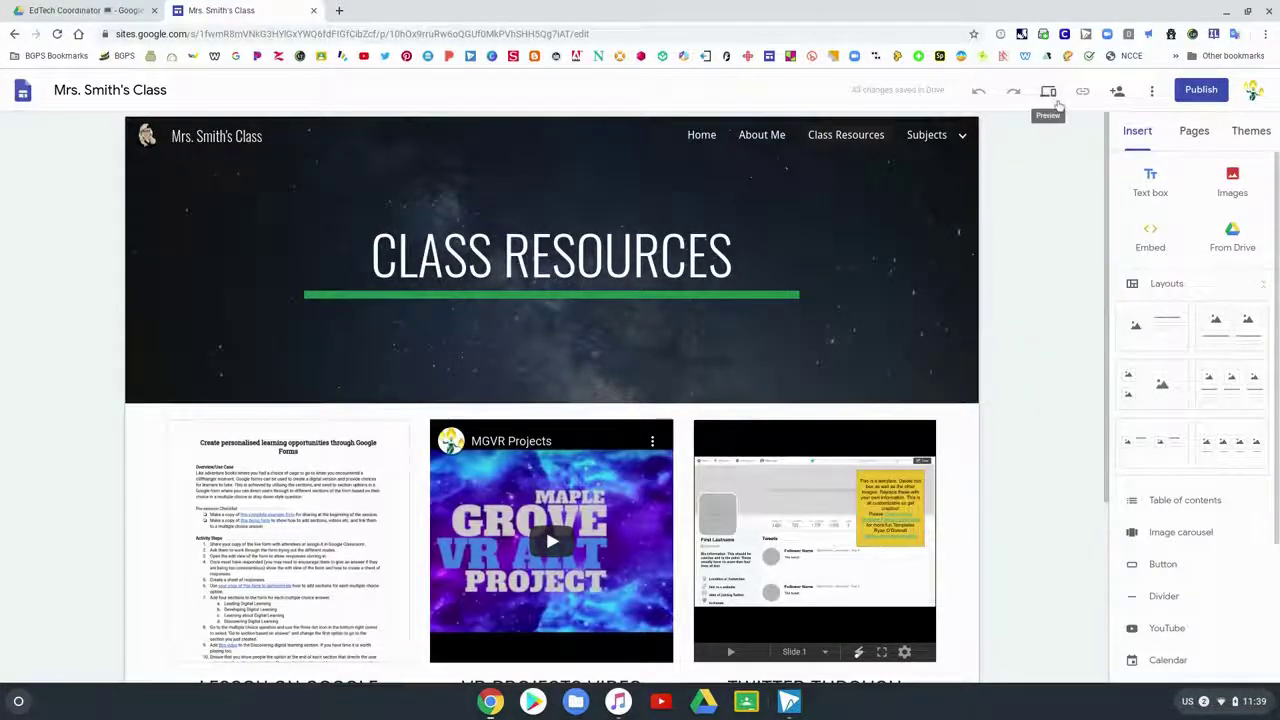
click(1153, 92)
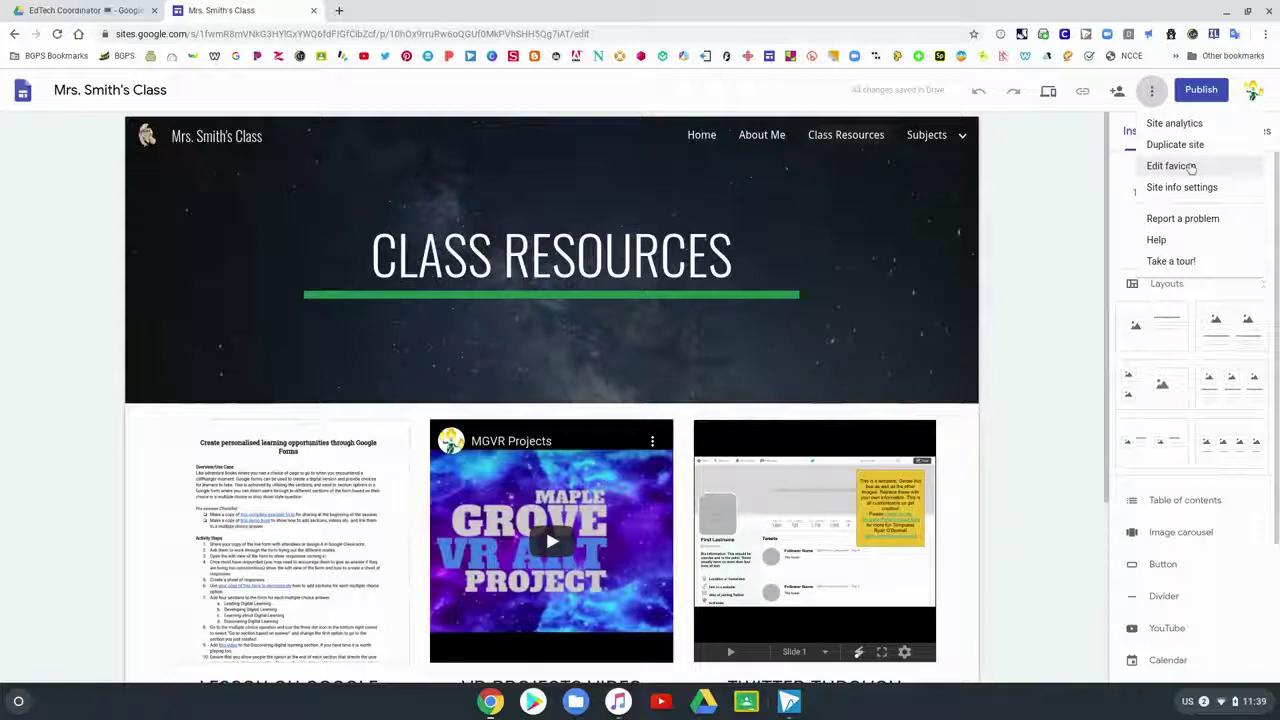
click(1190, 167)
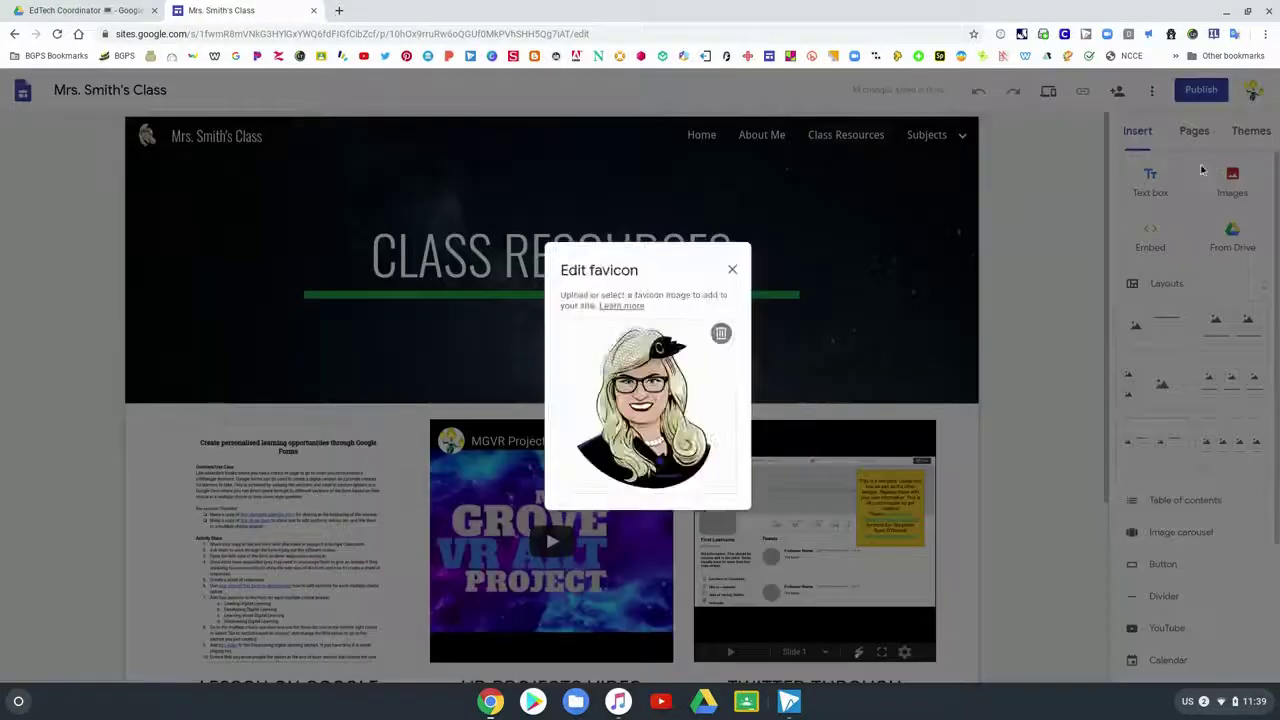
click(732, 271)
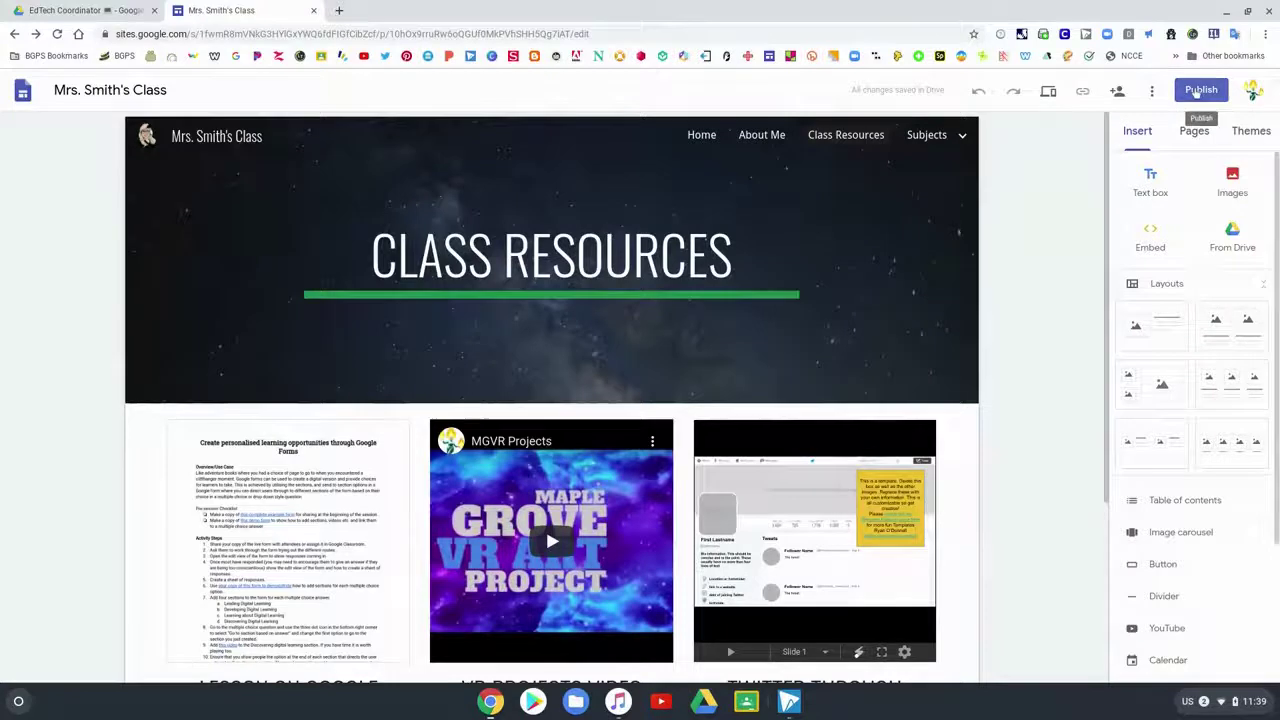
- Publish the site live at mrssmithsclass with viewers limited to Battle Ground Public Schools
click(1199, 90)
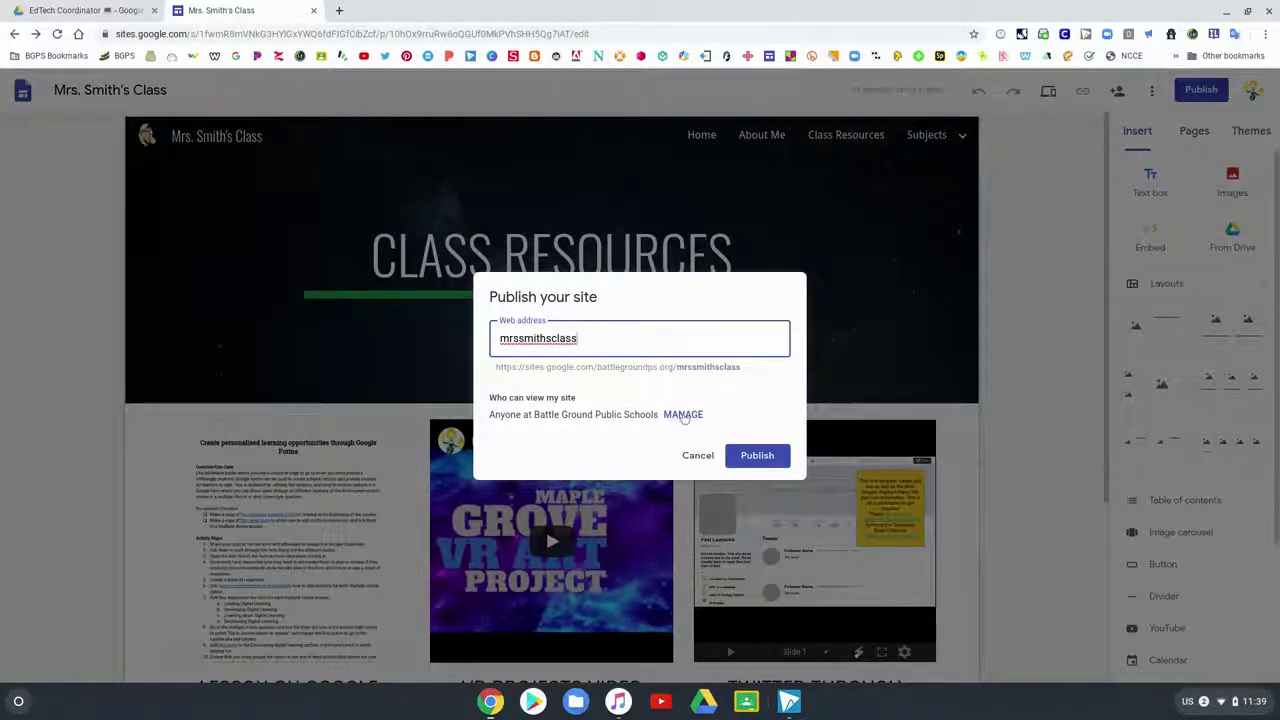
click(684, 416)
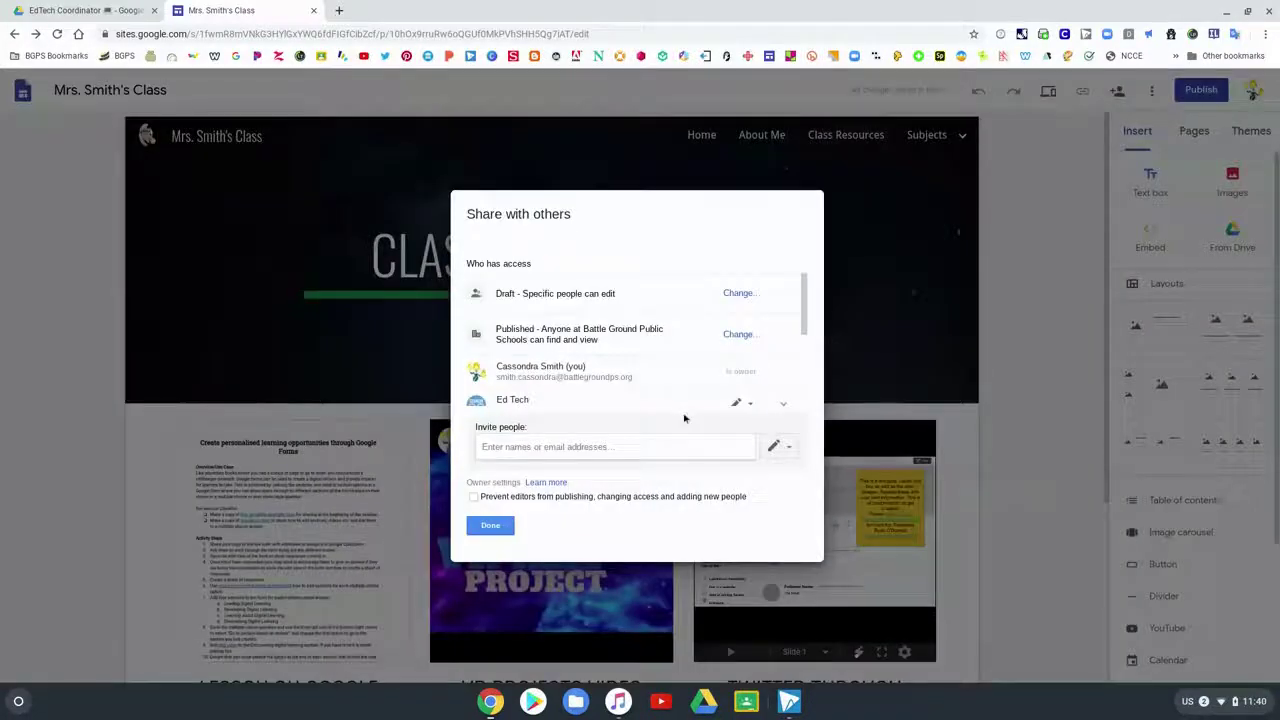
click(495, 532)
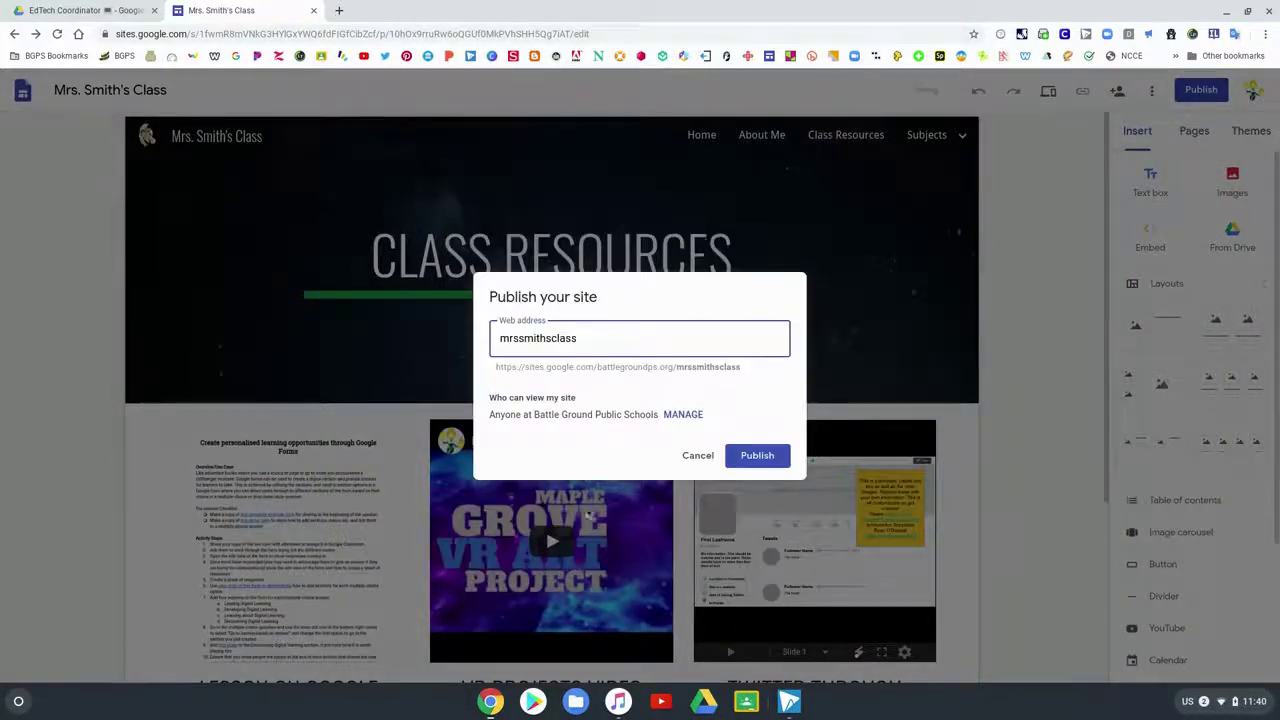
click(756, 457)
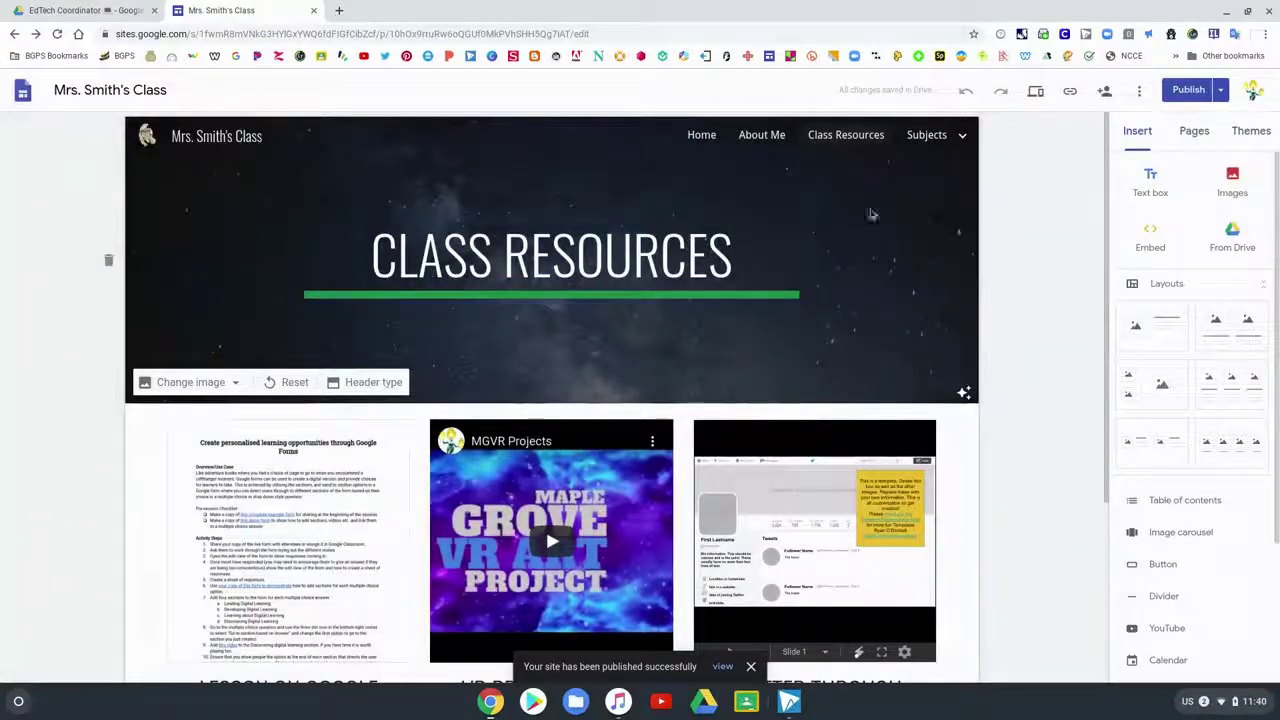
click(1222, 91)
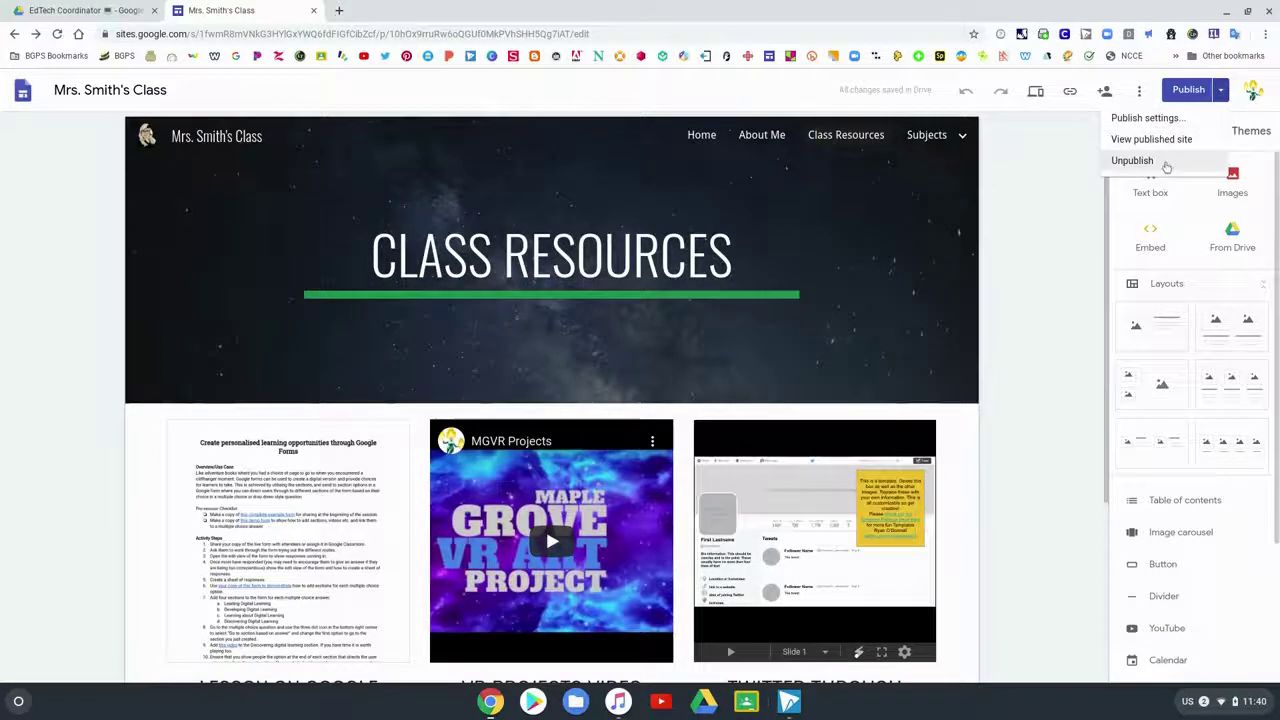
- Choose View published site to open the live site in a new tab
click(1222, 90)
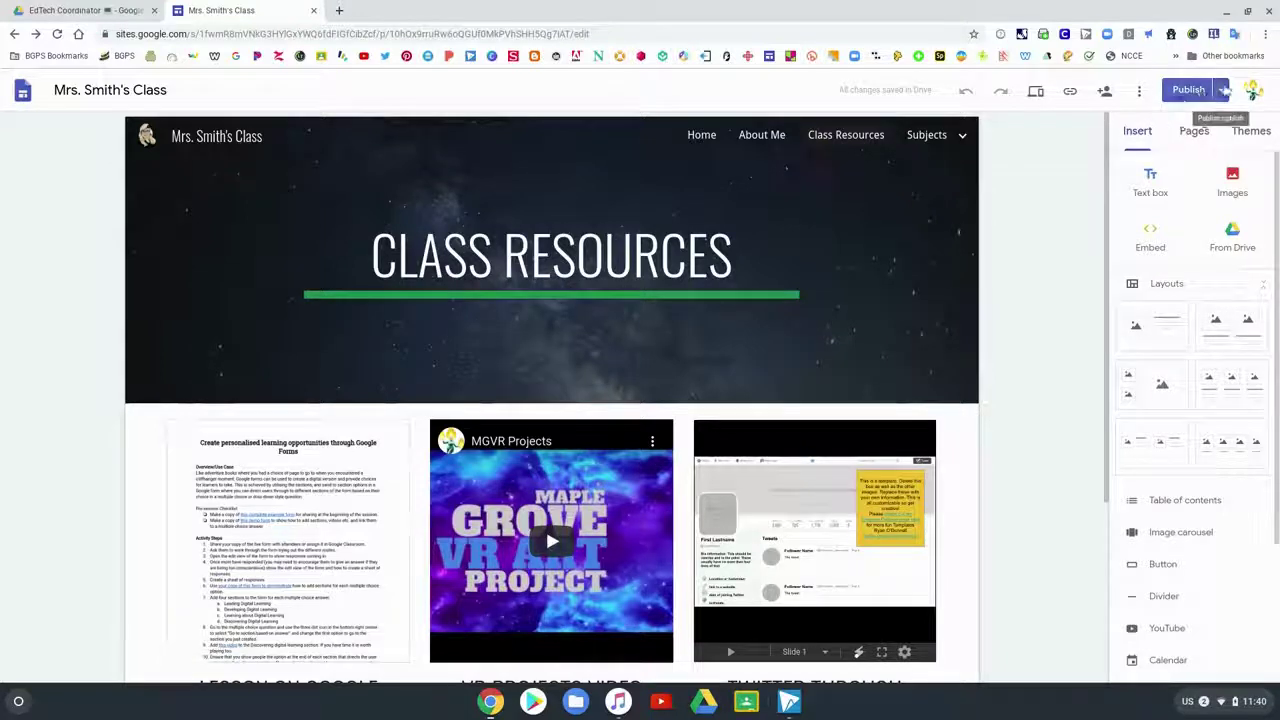
click(1222, 90)
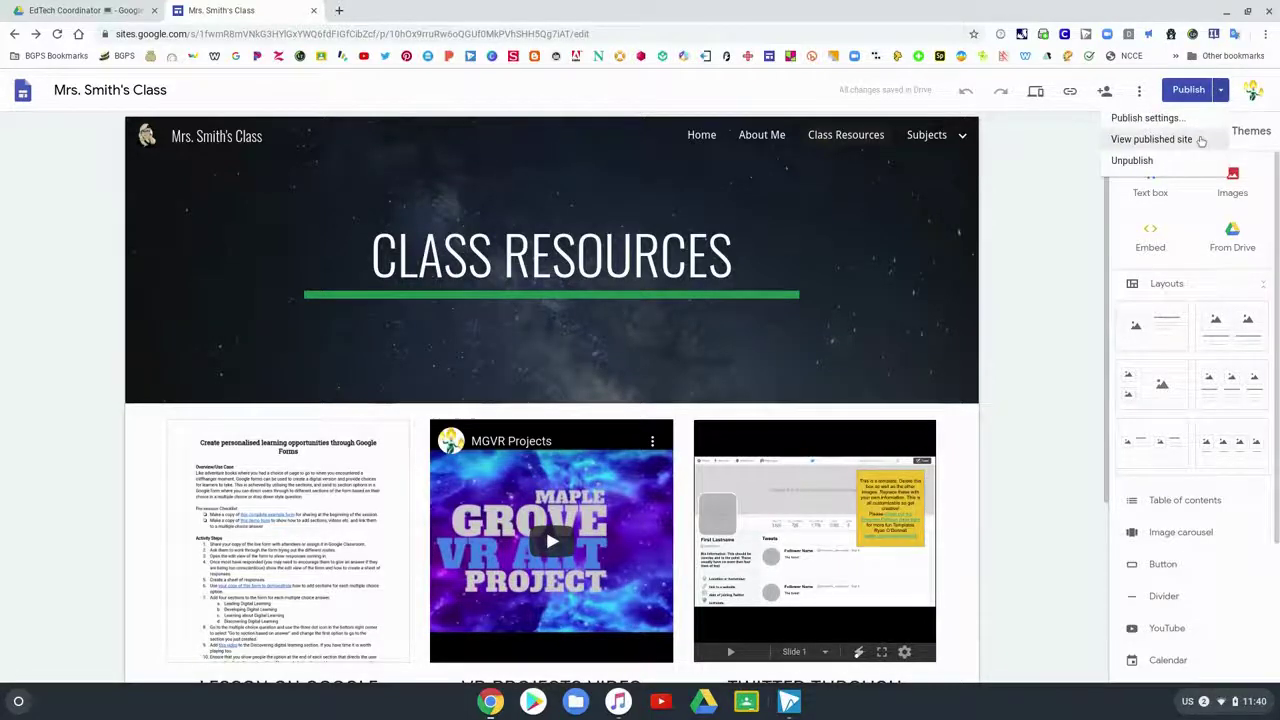
click(1201, 140)
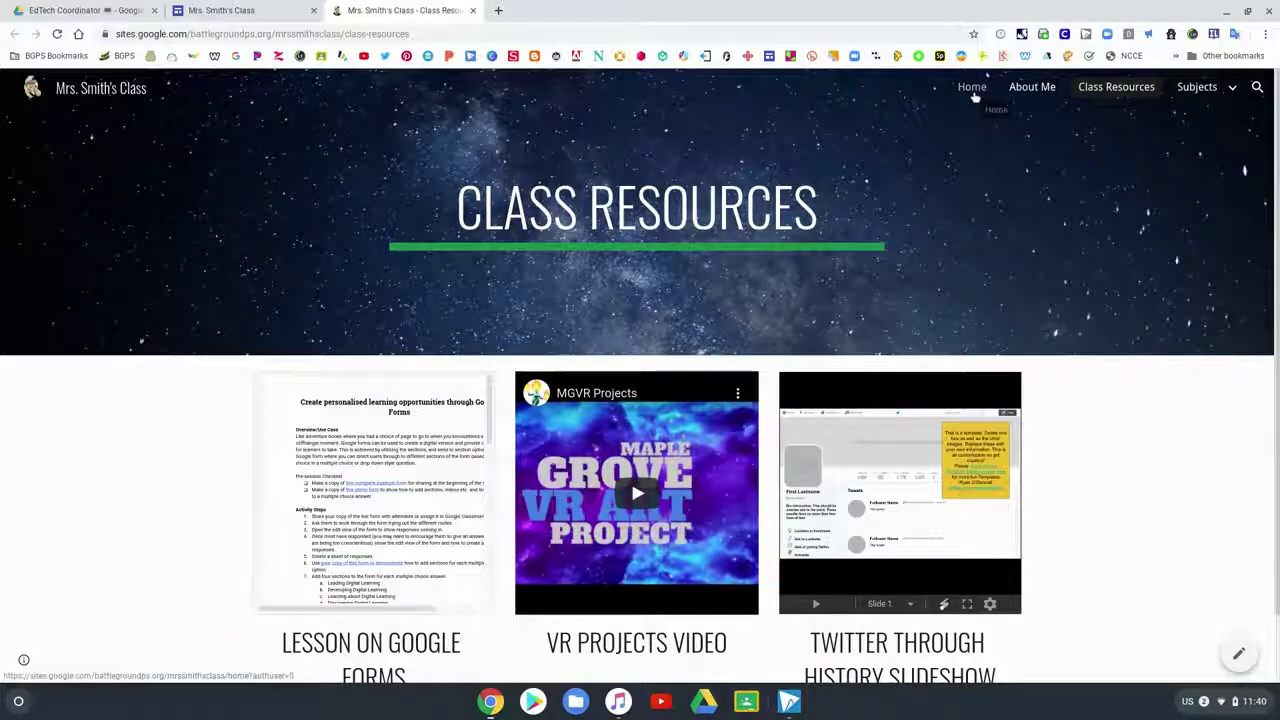
- Visit the live Home page, close the published-site tab, and return to the editor
click(975, 96)
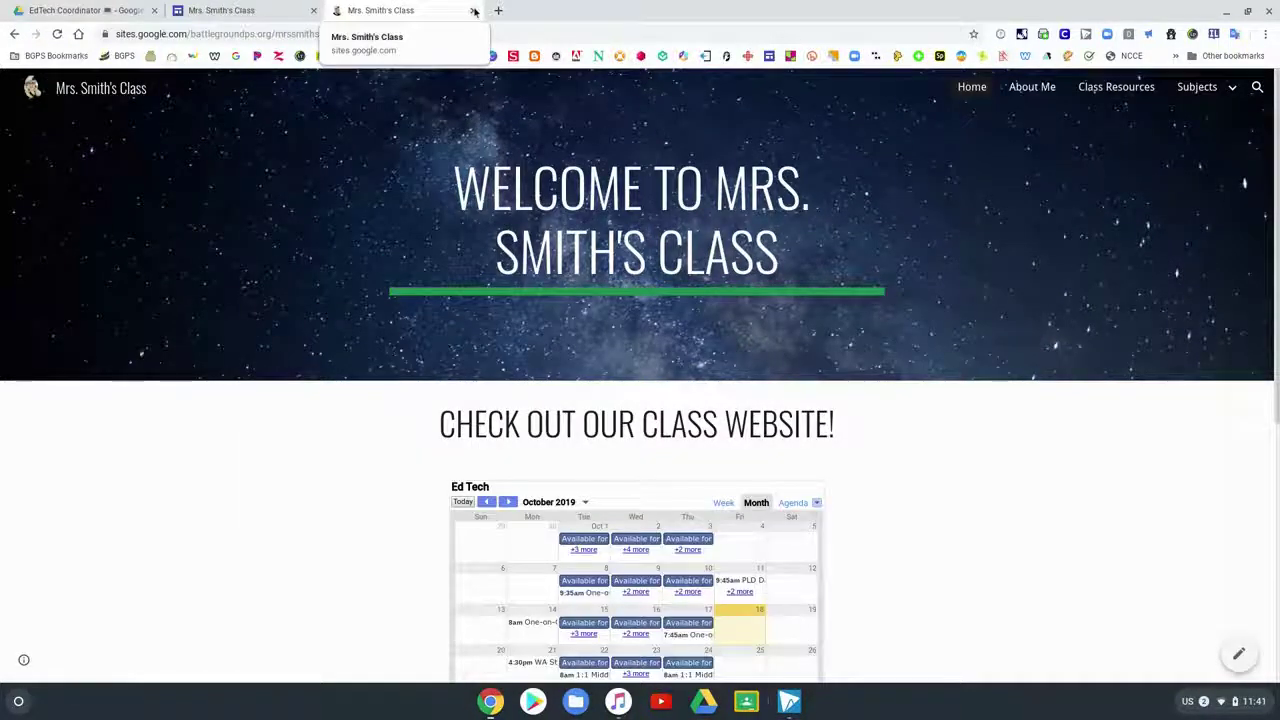
click(473, 10)
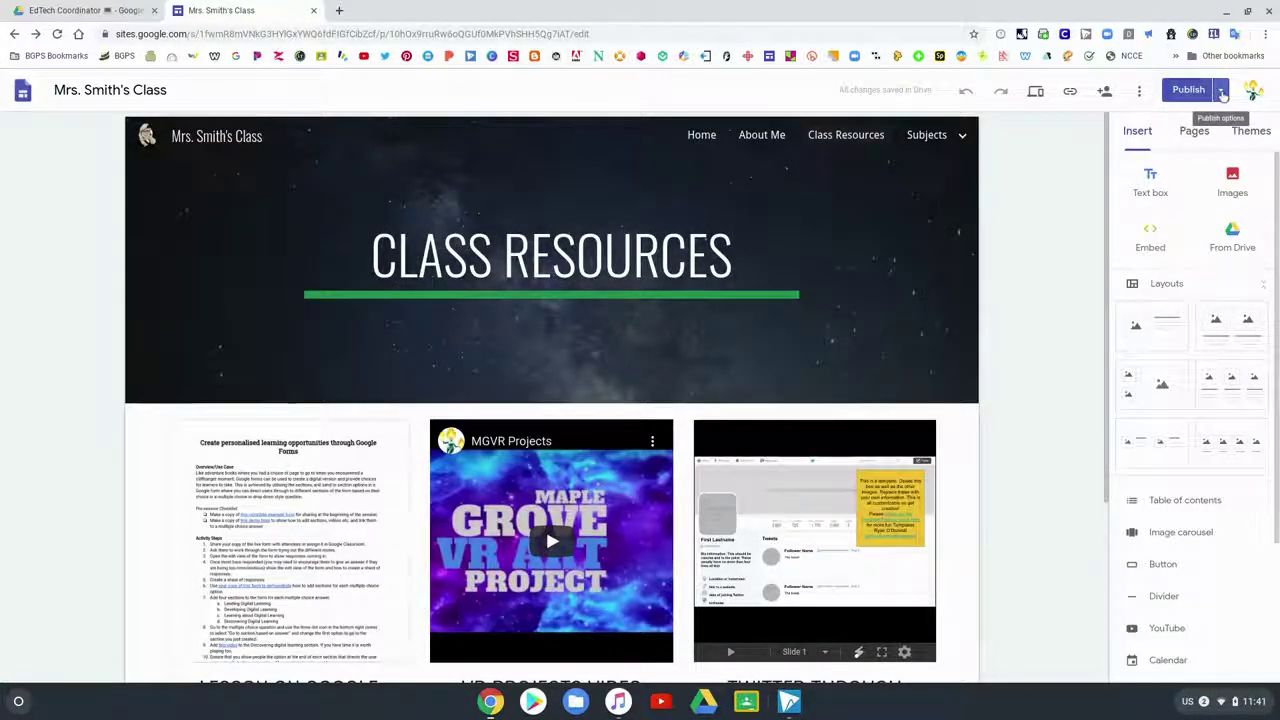
click(1221, 90)
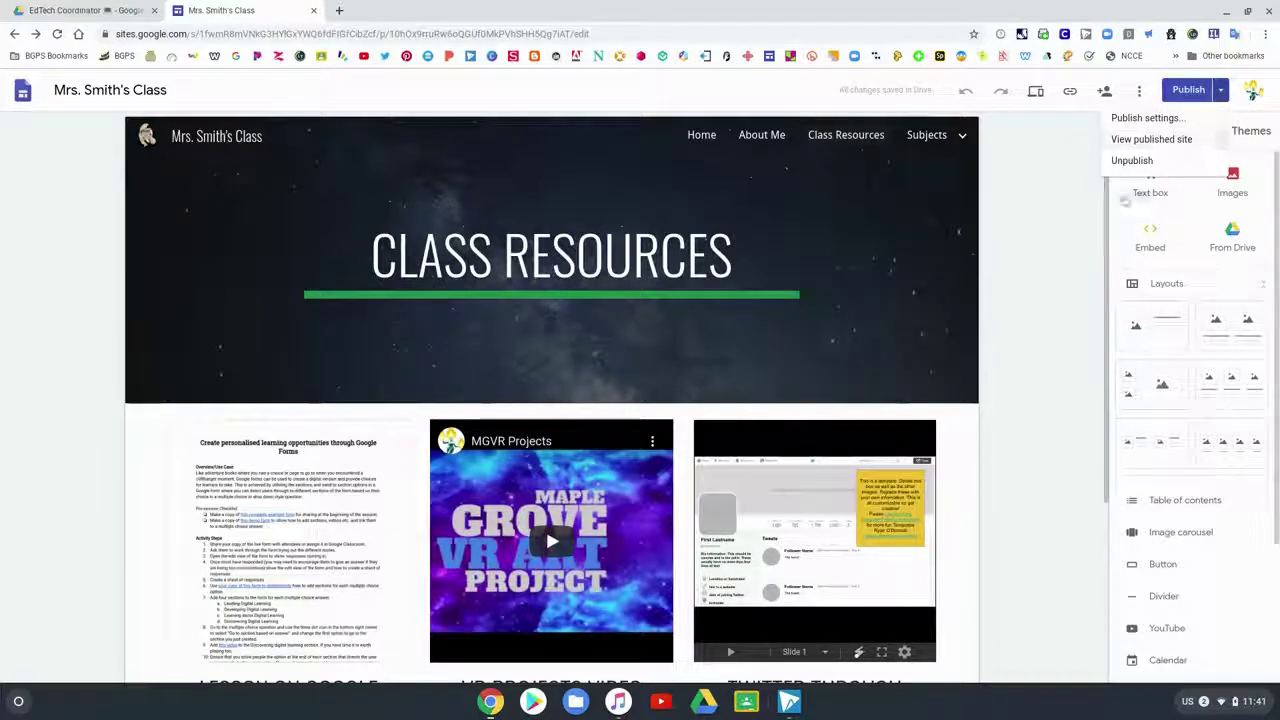
click(1081, 209)
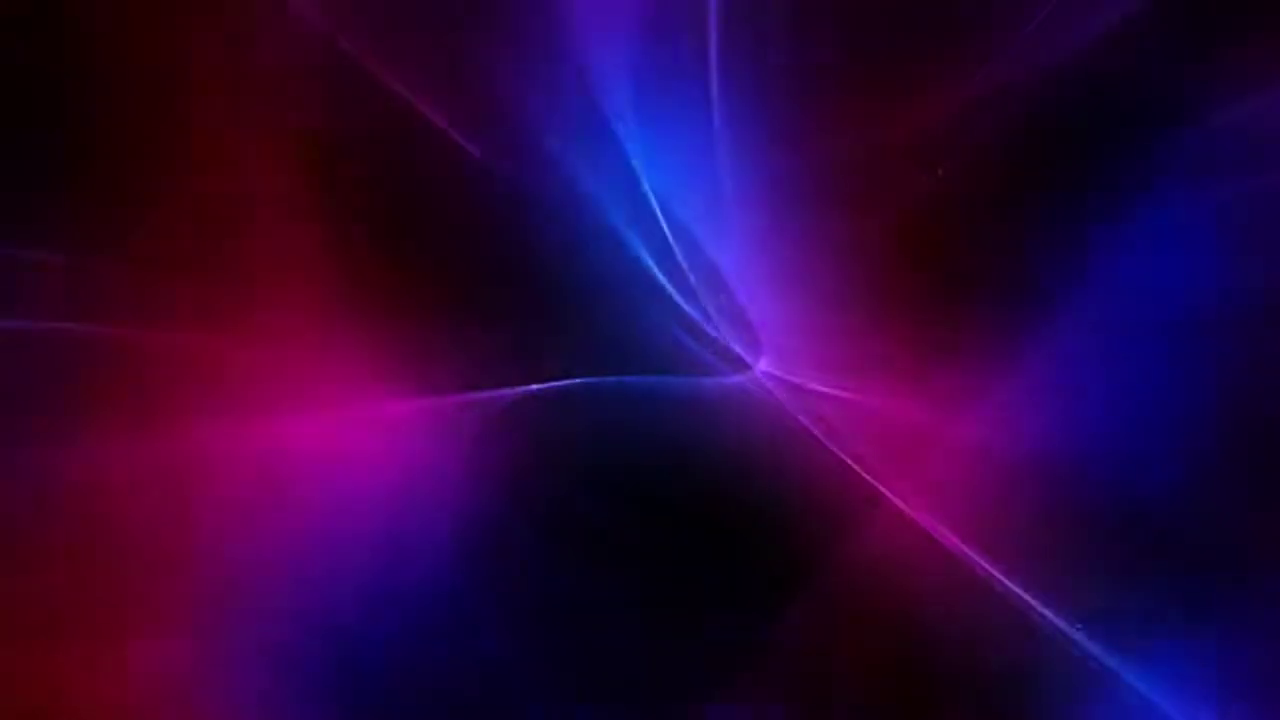